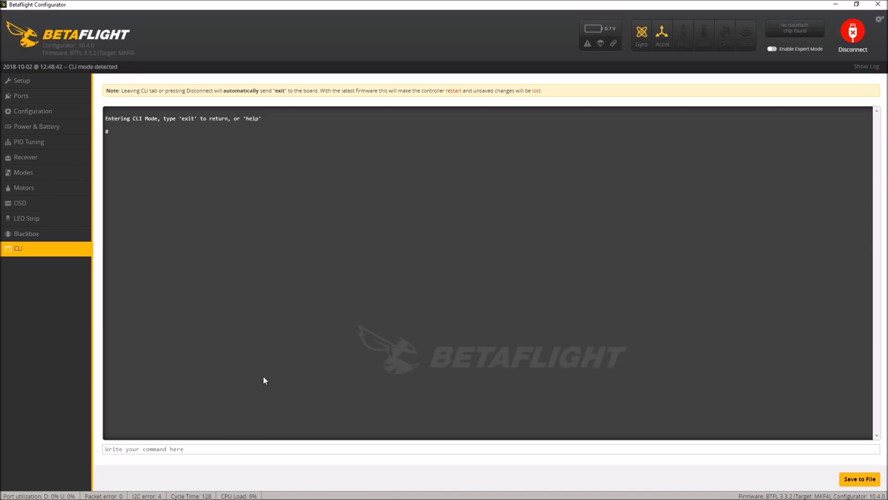
Step: Run the version command in the CLI and disconnect the flight controller
text(version)
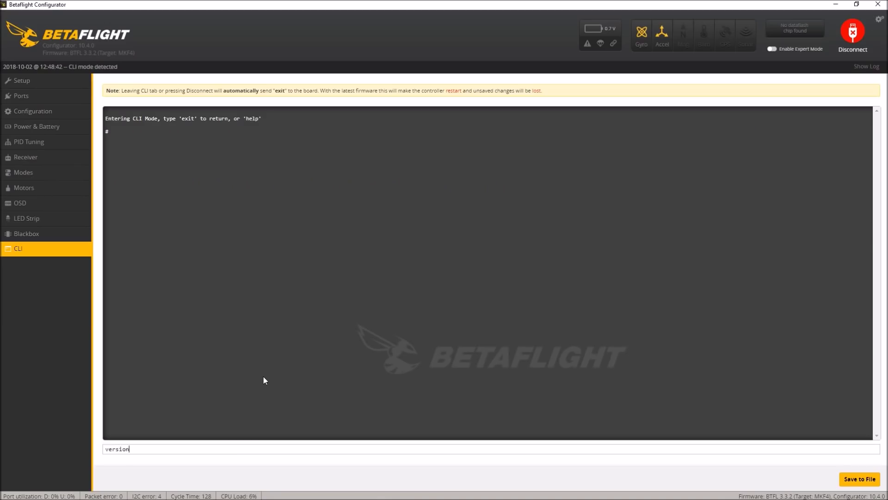
key(Return)
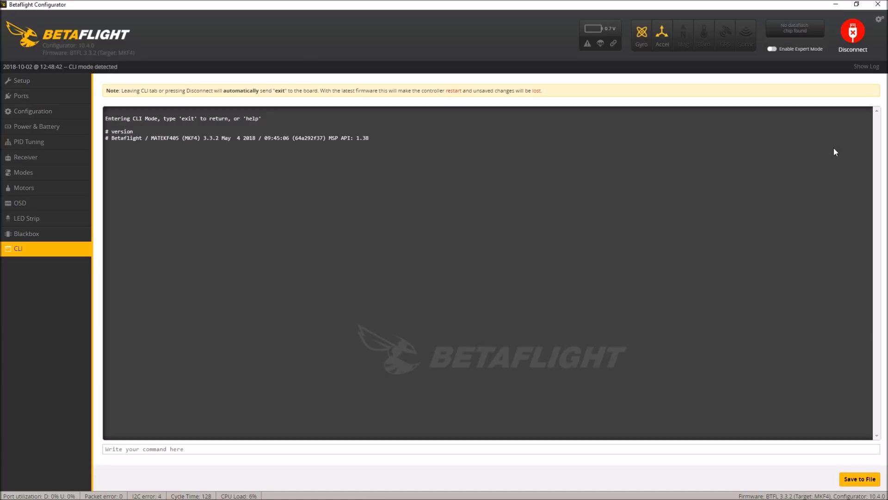
click(852, 32)
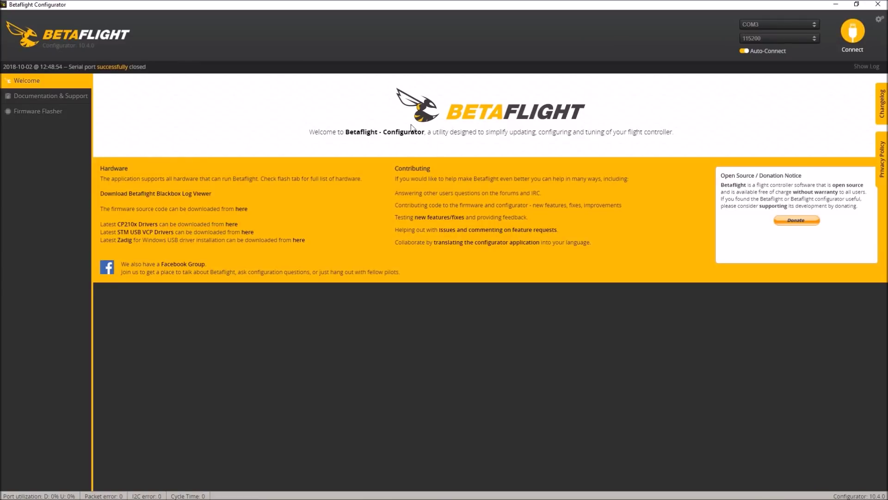
Step: In the Firmware Flasher, choose the MATEKF405 board and firmware version 3.5.1
click(38, 111)
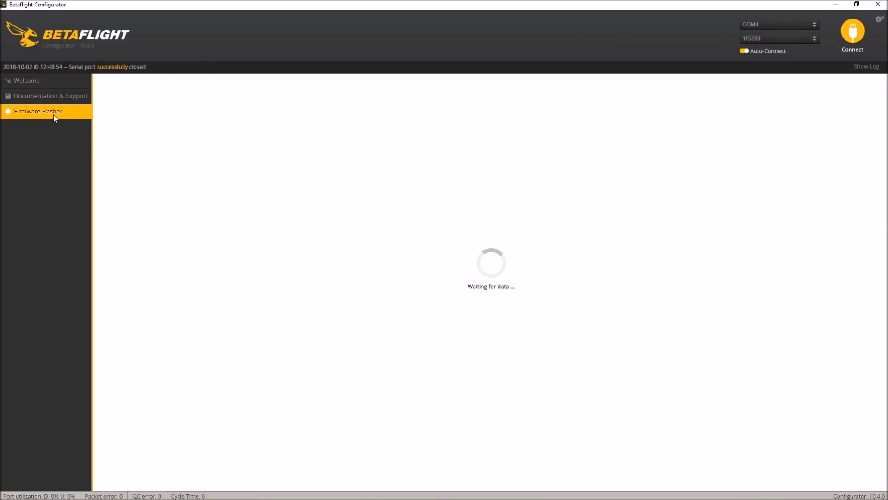
click(176, 134)
scroll(237, 224, down, 5)
scroll(237, 224, down, 1)
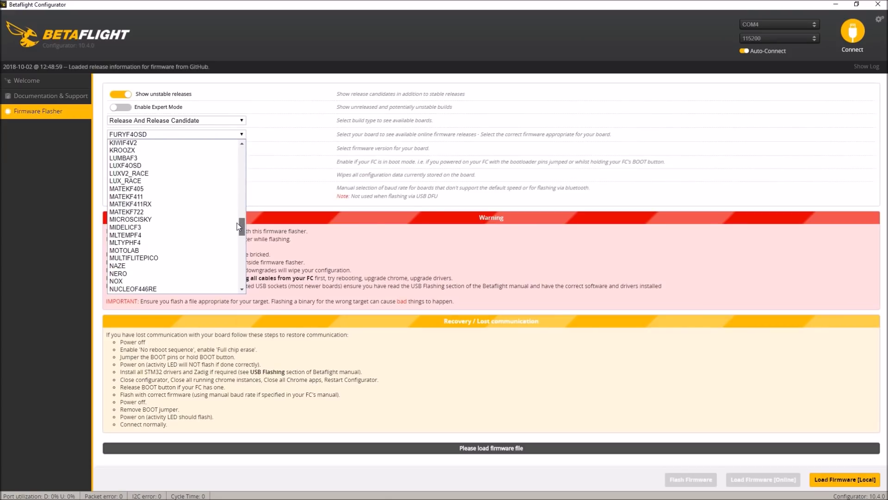
click(222, 188)
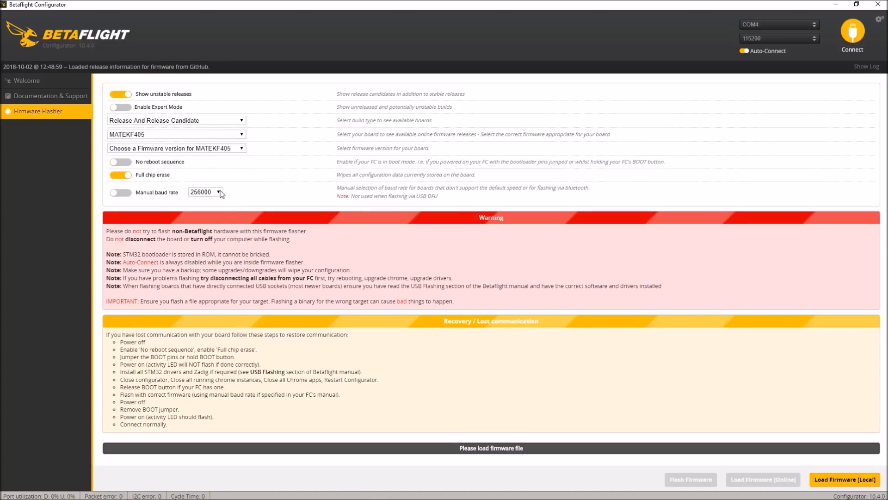
click(209, 149)
click(205, 166)
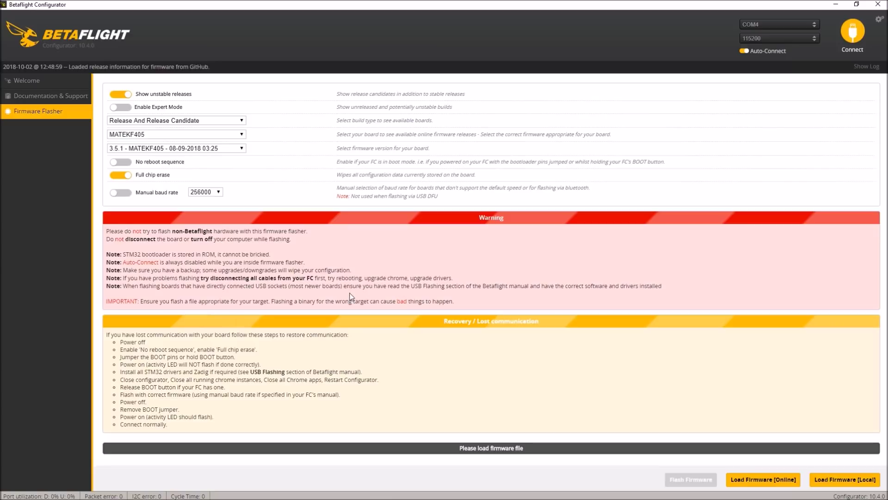
Step: Load the chosen 3.5.1 firmware online and flash it to the board, repeating the flash if needed
click(771, 480)
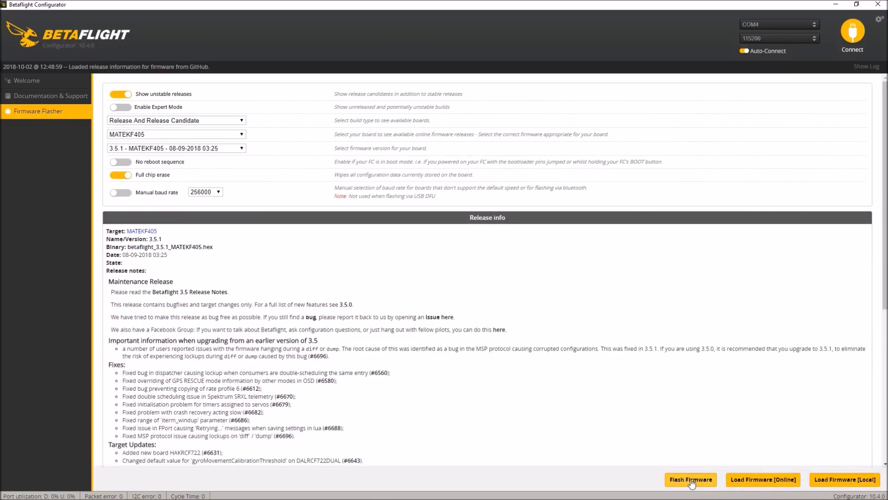
click(688, 481)
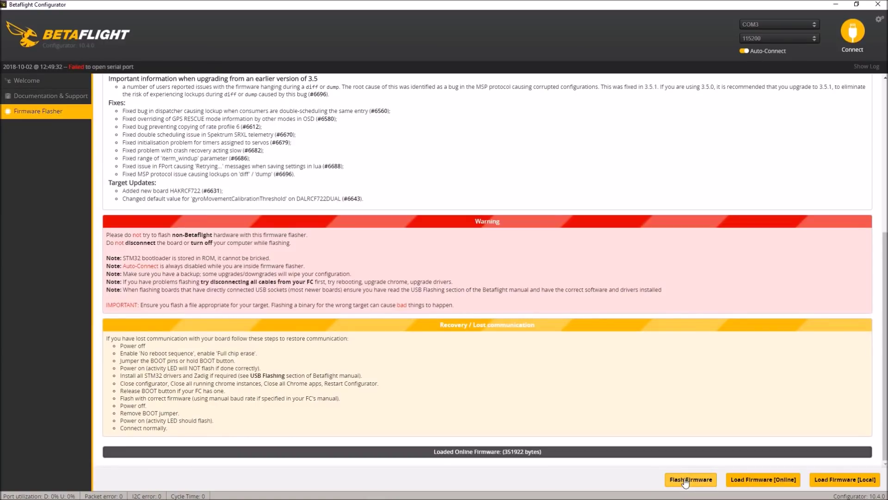
click(687, 482)
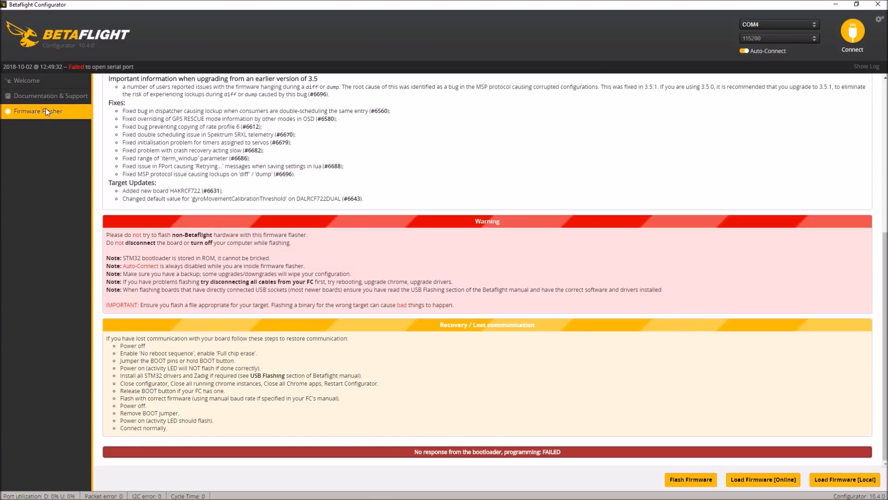
click(679, 481)
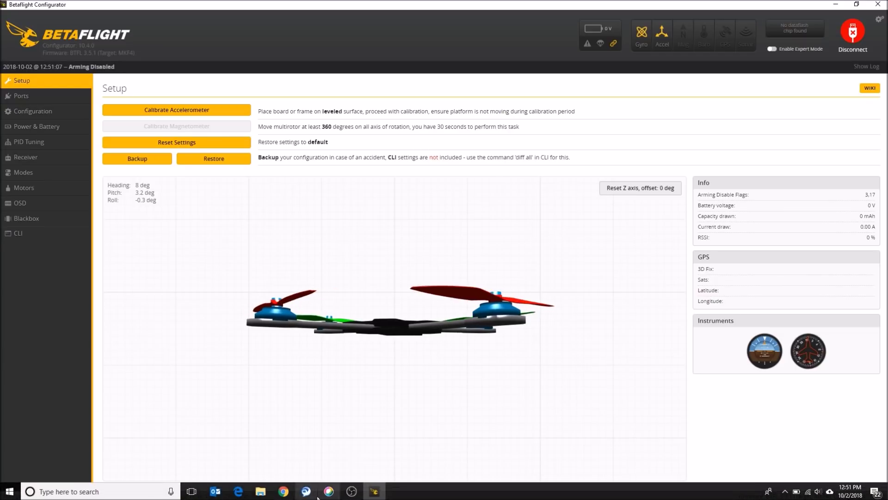
Step: Switch to Chrome and open the Betaflight 3.5 Babyhawk R Pro 2.5 CLI dump file from the Emax product page
click(286, 492)
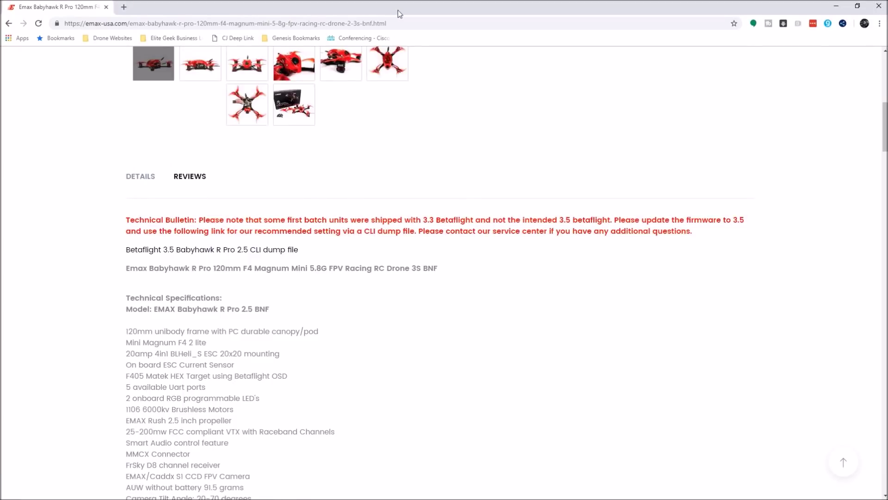
drag(885, 139, 885, 90)
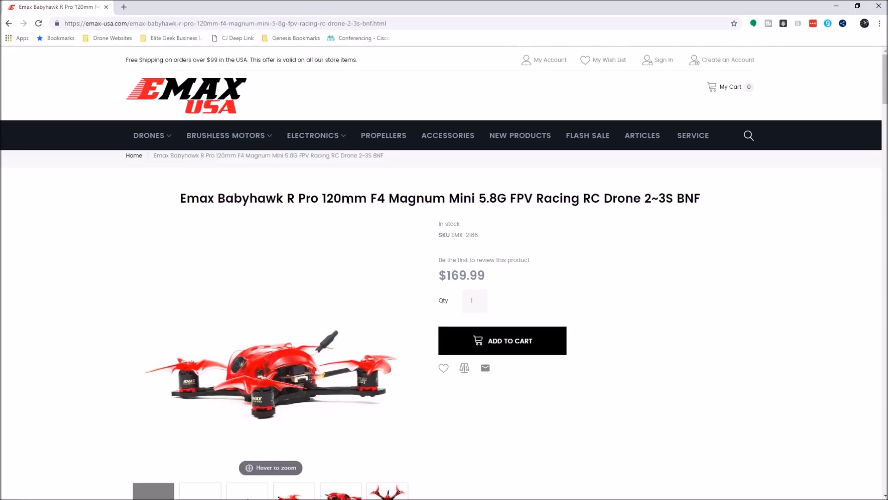
drag(885, 79, 885, 126)
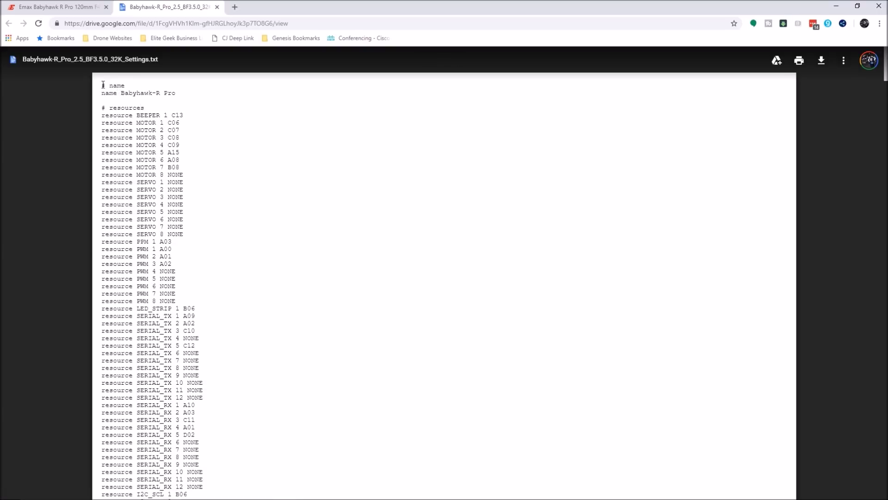
Step: Select and copy the dump text from the first "# name" line through "set throttle_limit_percent = 100"
drag(102, 85, 195, 324)
key(ctrl+a)
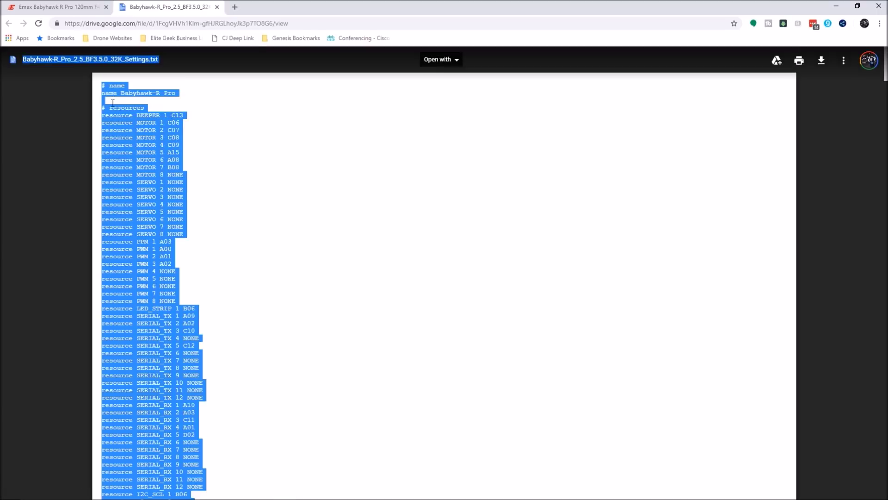
click(103, 85)
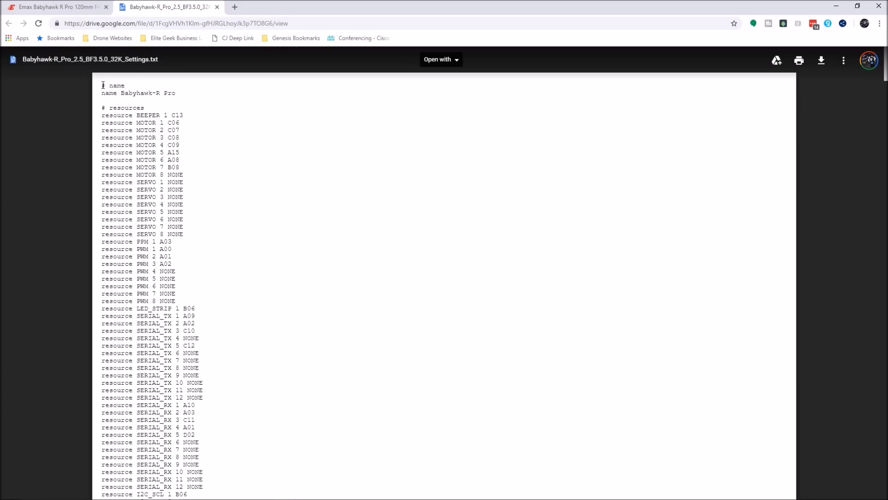
scroll(444, 277, down, 20)
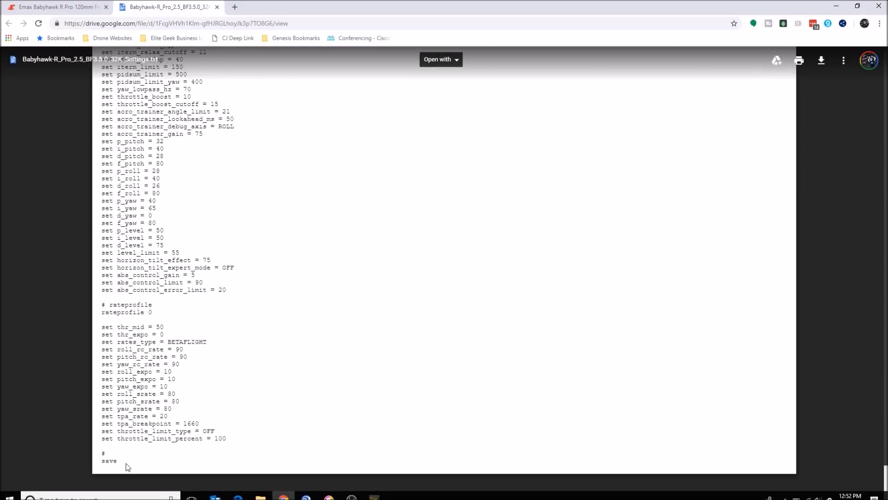
shift+click(234, 438)
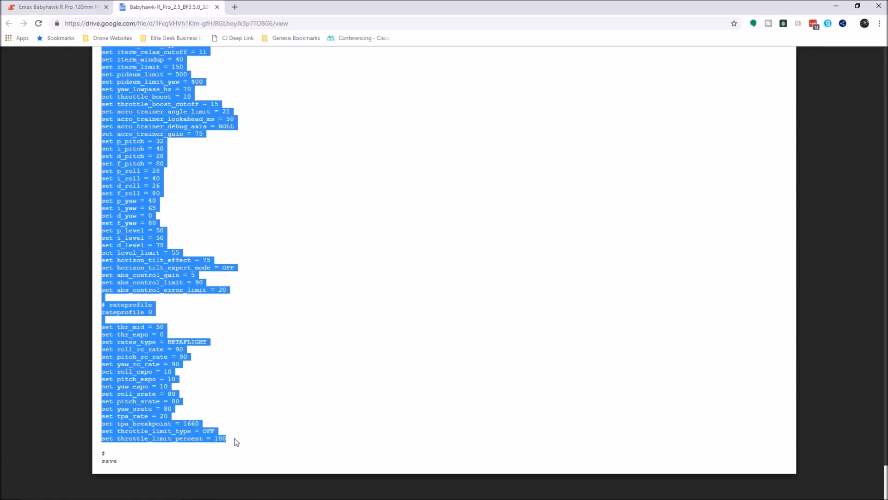
Step: Switch to Betaflight Configurator, run the copied settings dump in the CLI, and end the CLI session with a board restart
click(374, 491)
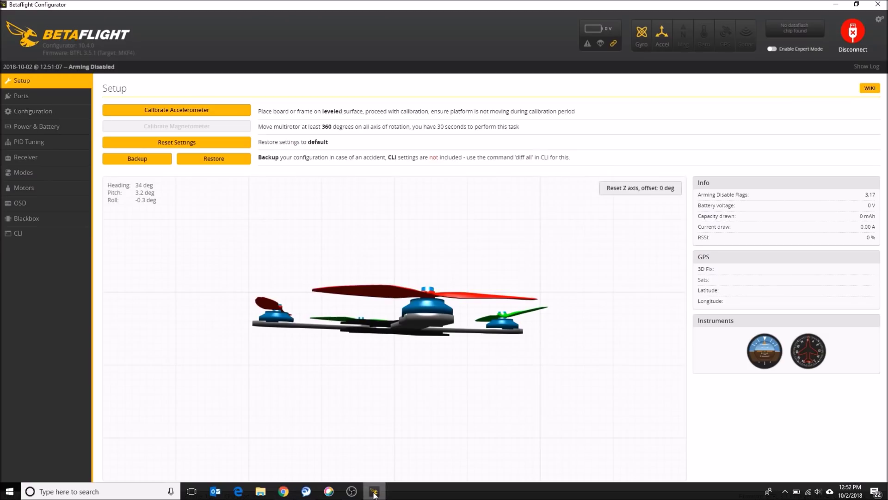
click(28, 233)
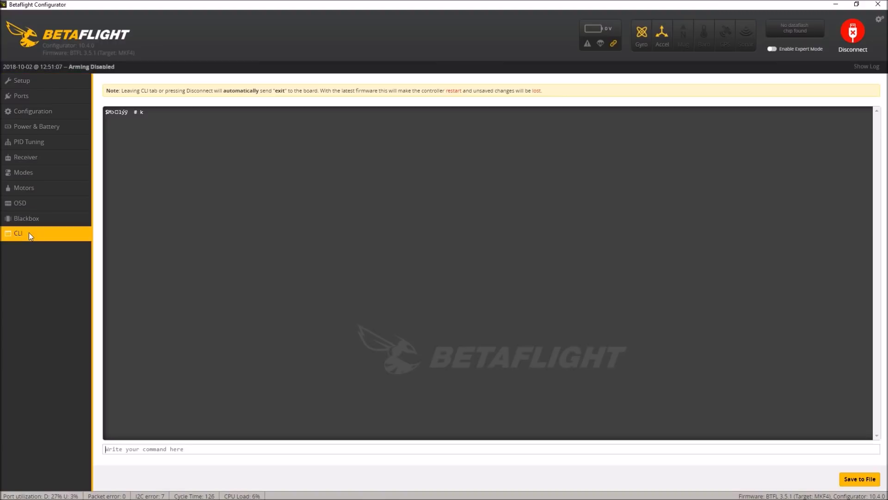
click(191, 451)
text(set throttle_limit_percent = 100)
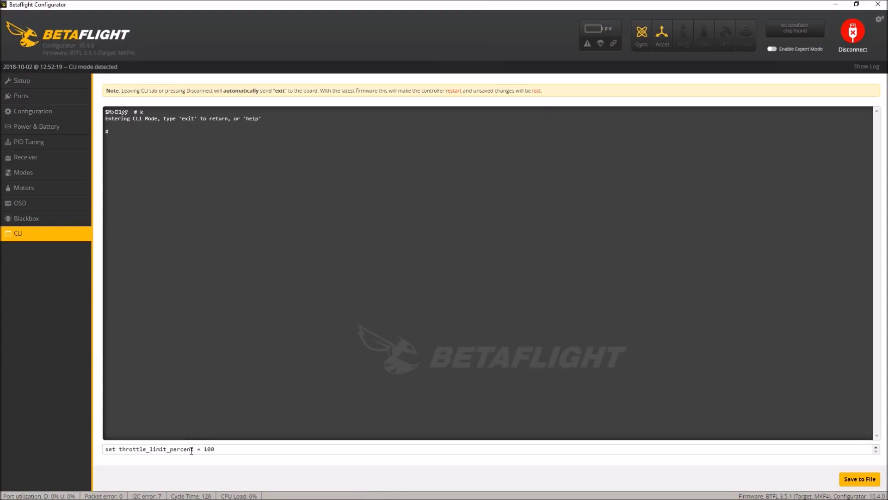
key(Return)
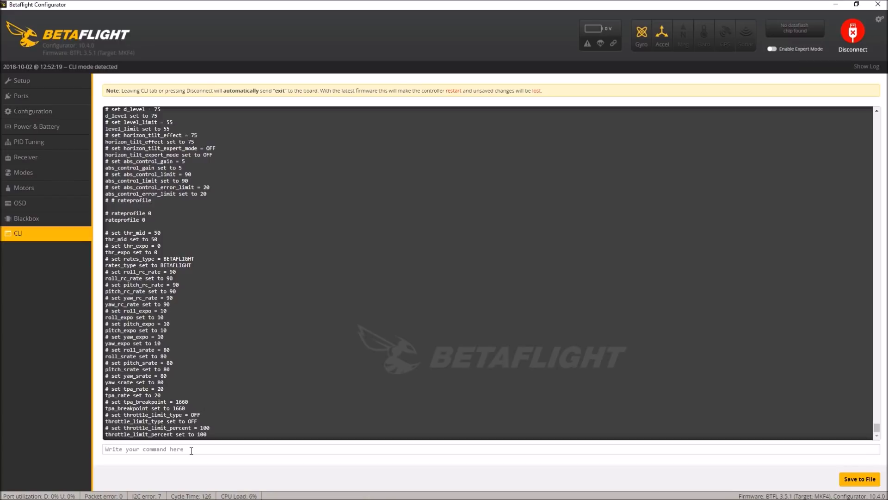
text(exit)
key(Return)
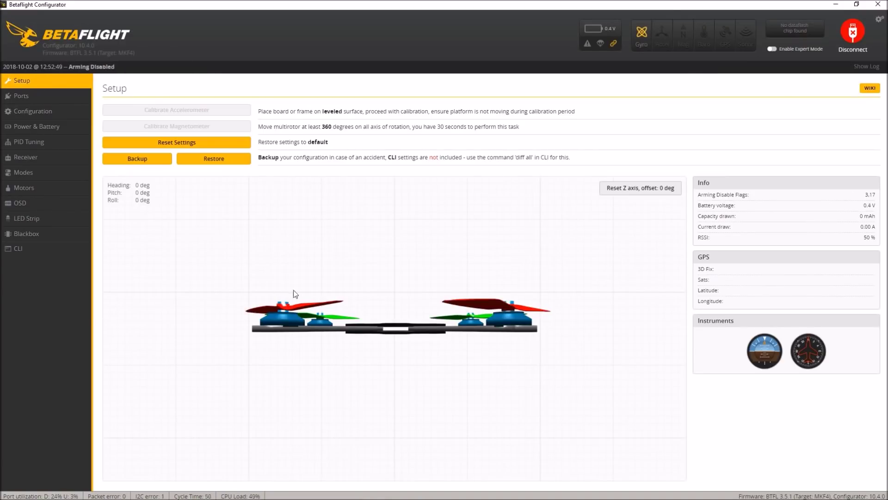
Step: Review the UART assignments in Ports and open the Configuration settings
click(29, 98)
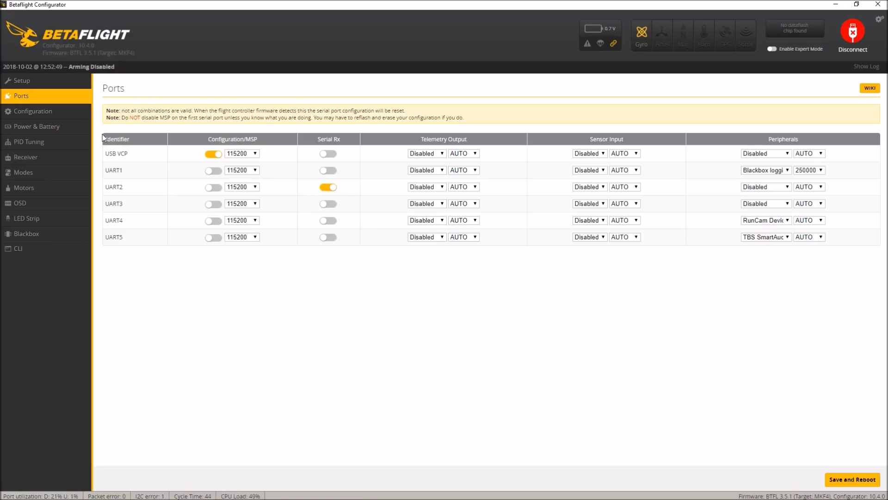
click(40, 114)
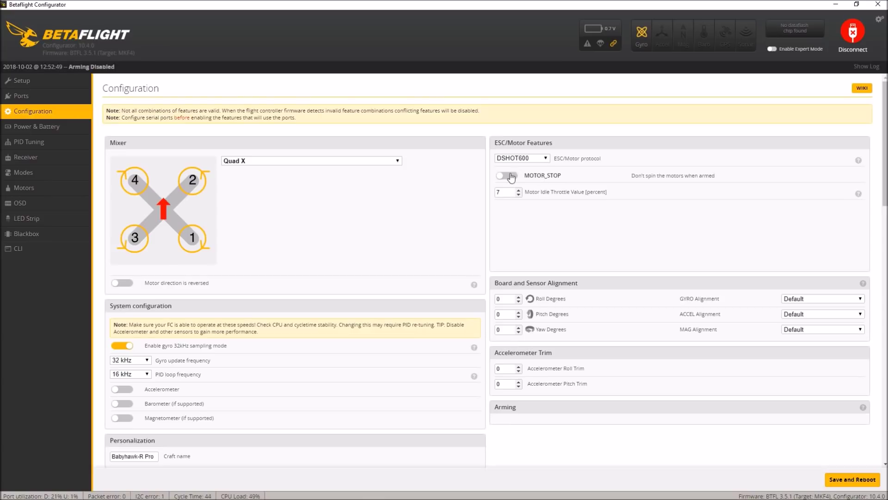
Step: Try enabling MOTOR_STOP in the ESC/Motor Features and switch it back off
click(506, 178)
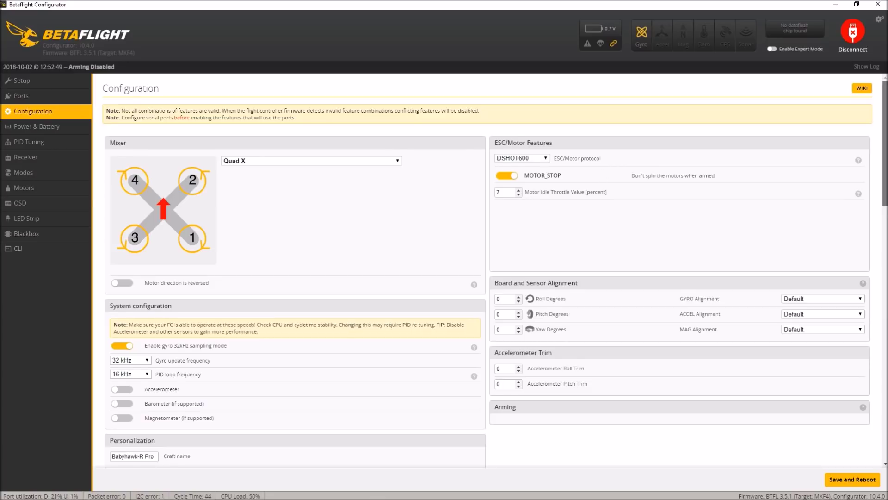
drag(885, 139, 885, 160)
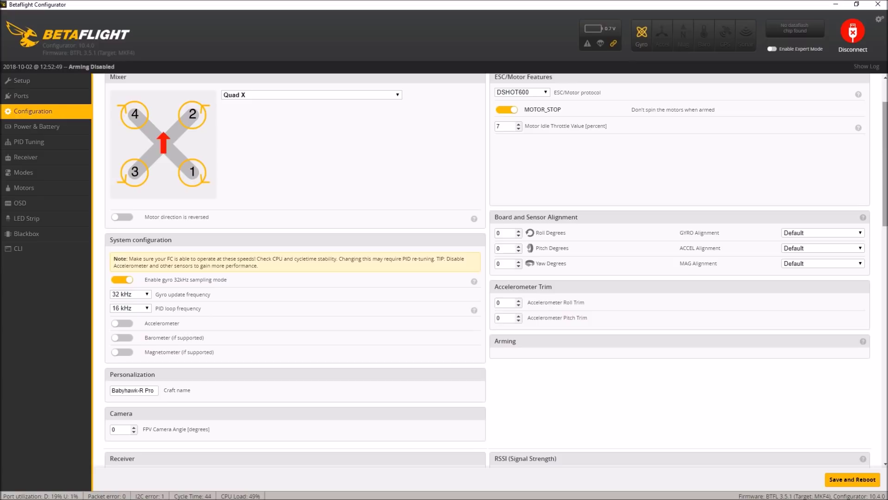
scroll(515, 181, up, 2)
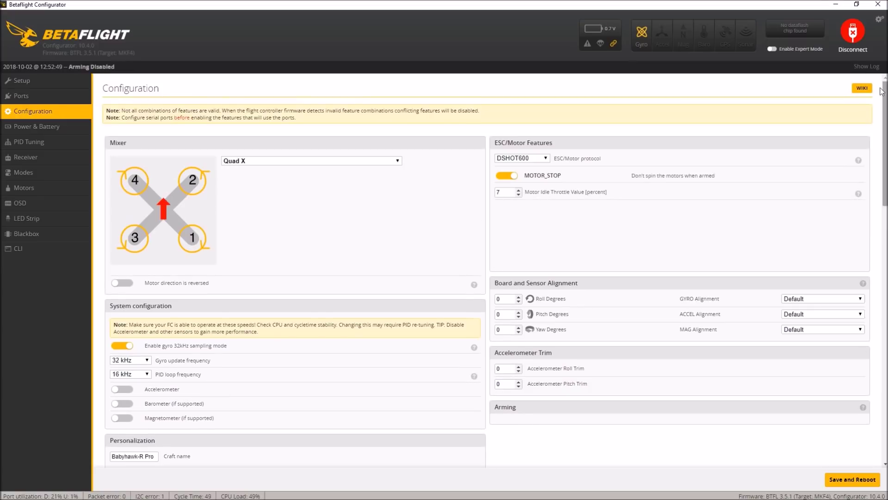
click(509, 176)
Step: Examine the remaining Configuration features, the Power & Battery values, PID and filter settings, Receiver channels and Modes ranges
scroll(873, 202, down, 8)
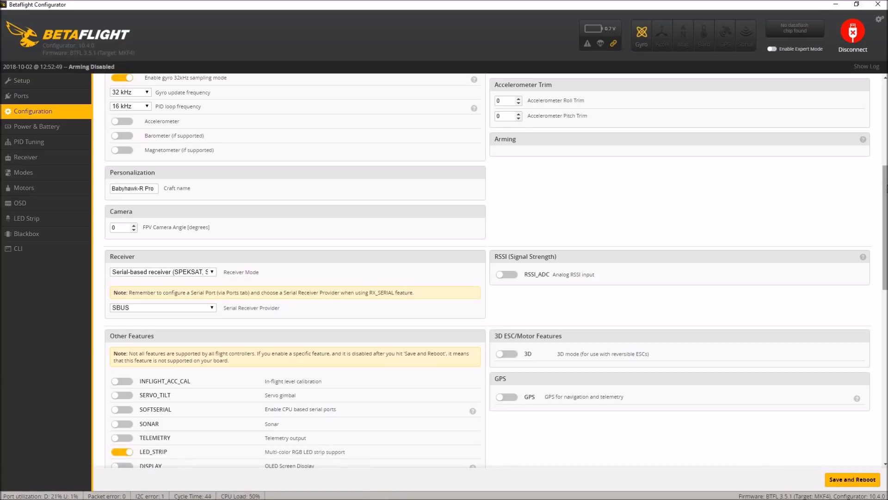
scroll(886, 206, down, 2)
drag(886, 207, 876, 271)
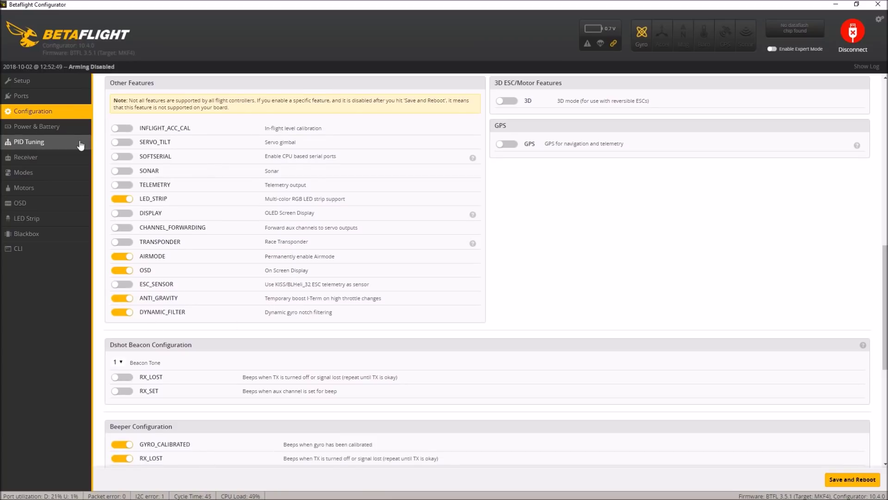
click(47, 127)
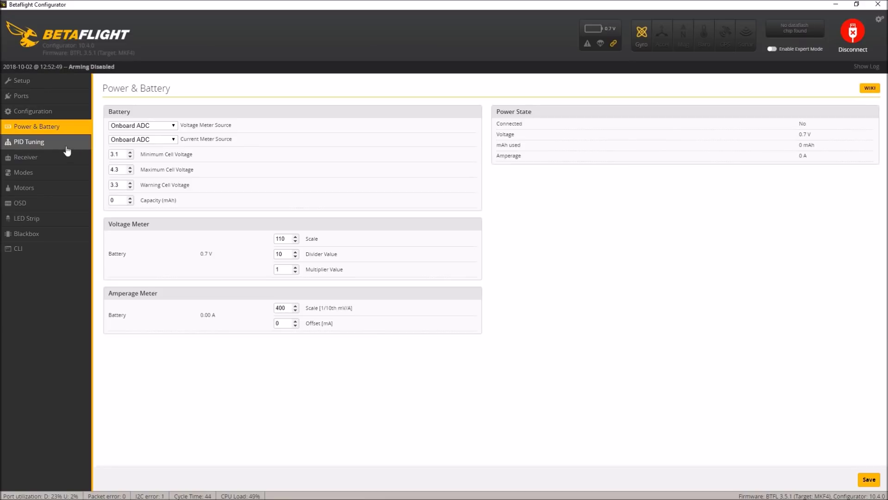
click(43, 145)
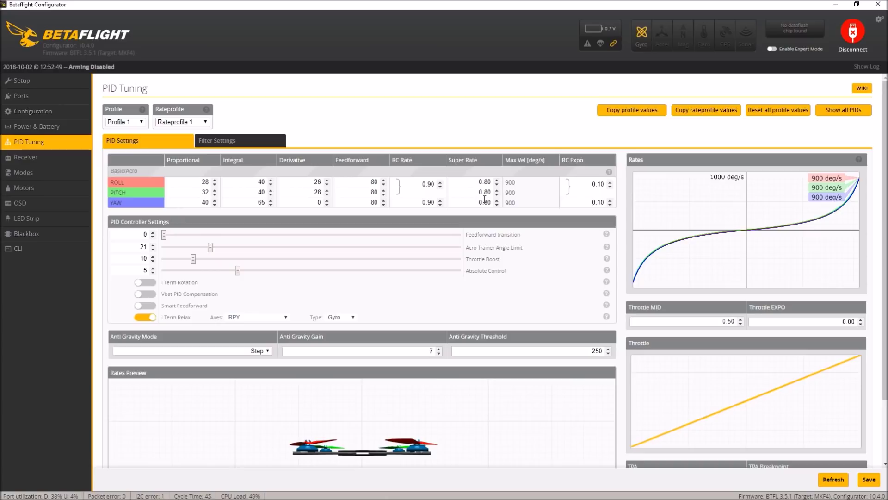
click(241, 144)
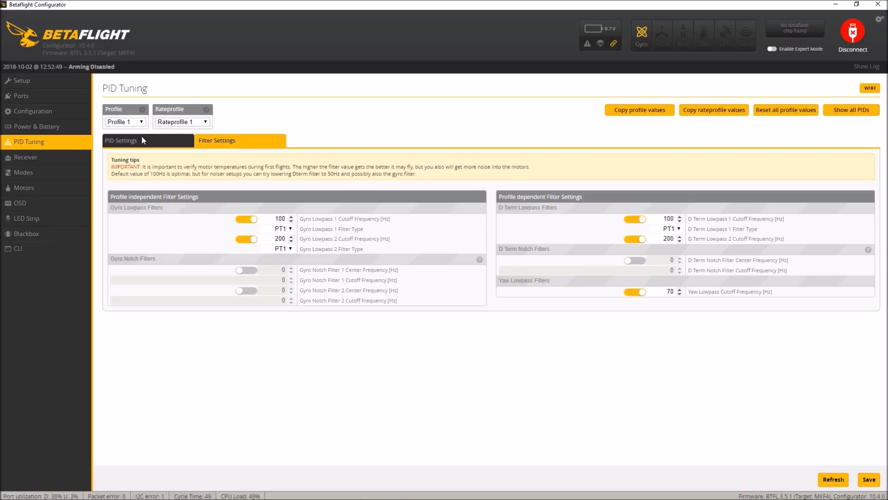
click(69, 158)
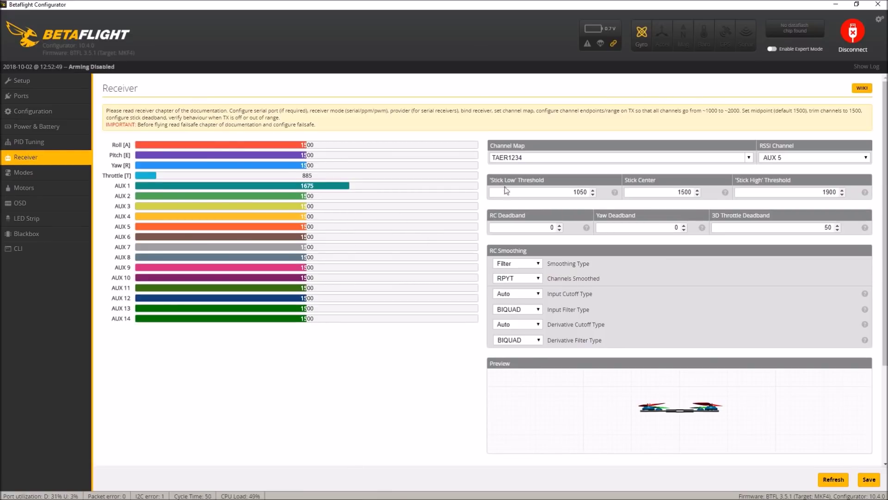
click(24, 173)
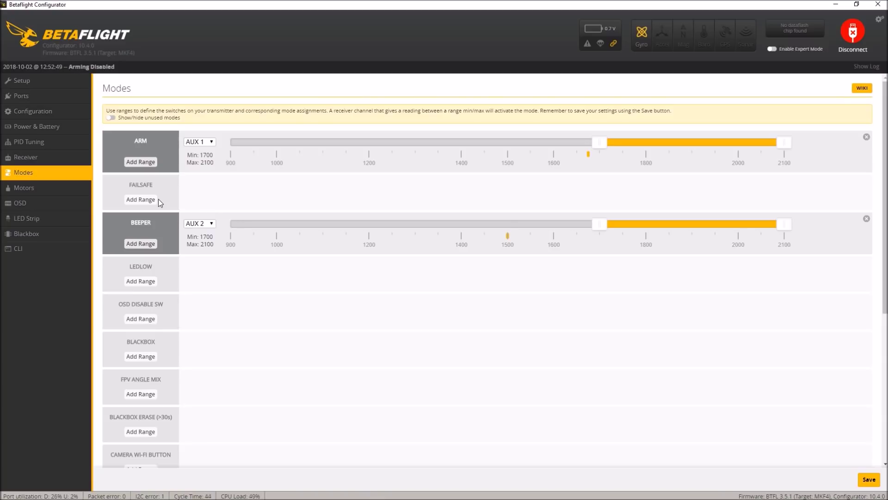
Step: Reassign BEEPER to AUX 3, add a FLIP OVER AFTER CRASH range on AUX 4 at the upper end of the channel, and save the modes
click(199, 223)
click(196, 255)
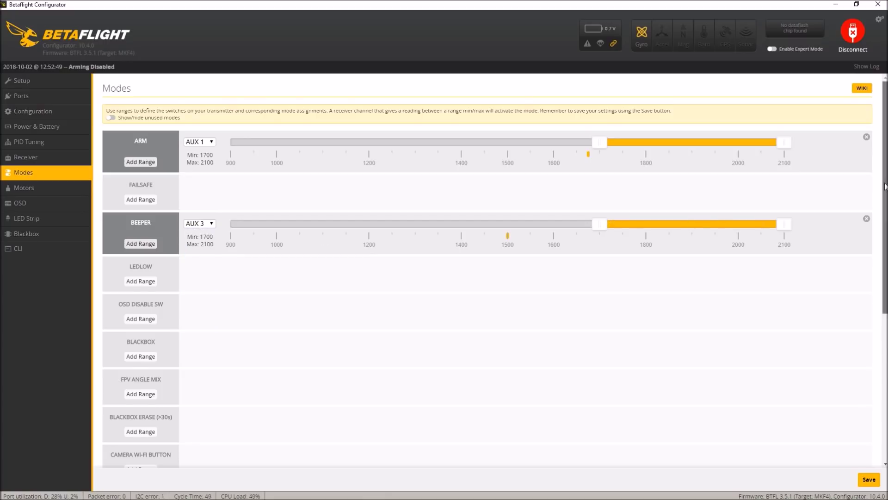
scroll(137, 323, down, 5)
click(137, 334)
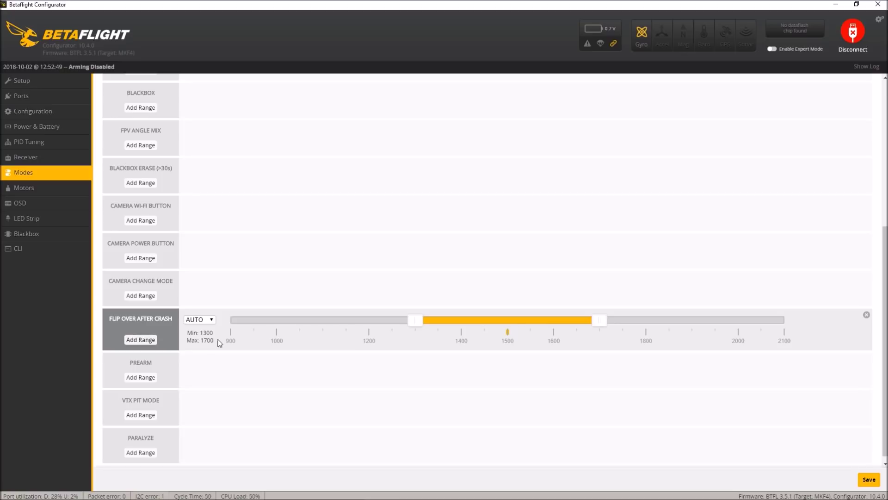
click(208, 320)
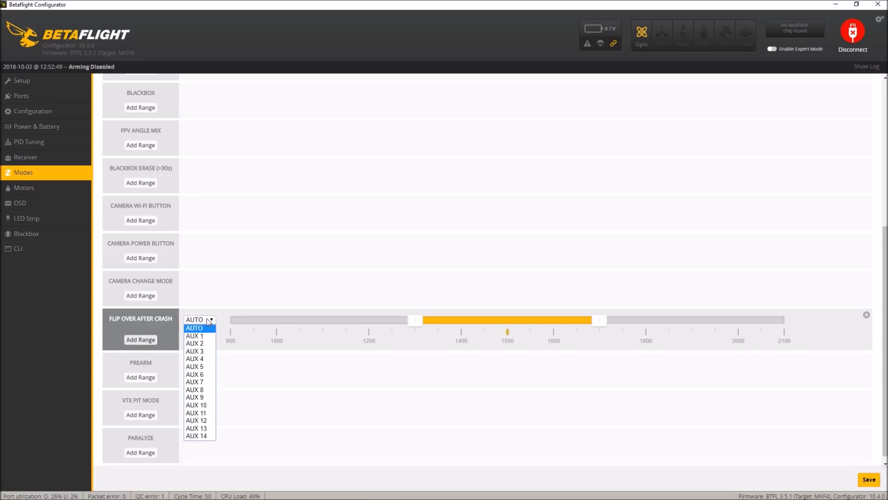
click(196, 358)
drag(548, 323, 733, 323)
click(869, 480)
Step: Enable the Crosshairs, Avg Cell Voltage and Warnings elements in the OSD settings
click(20, 202)
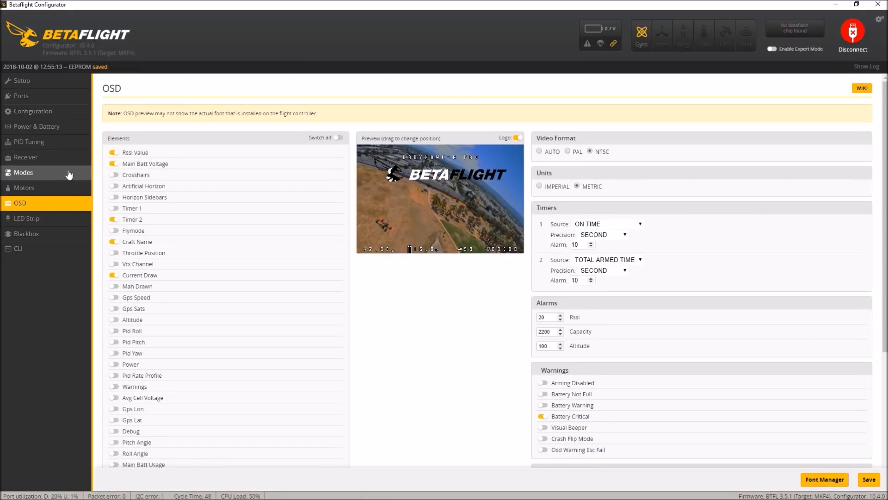
click(115, 175)
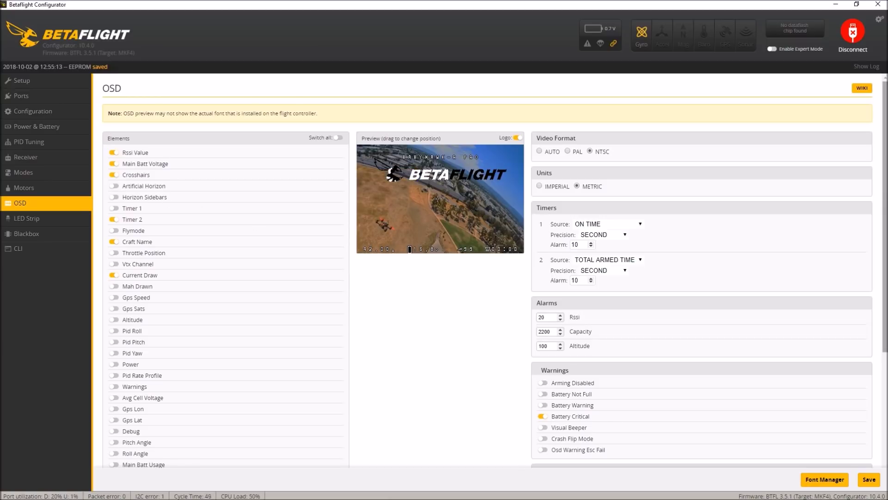
drag(885, 193, 875, 365)
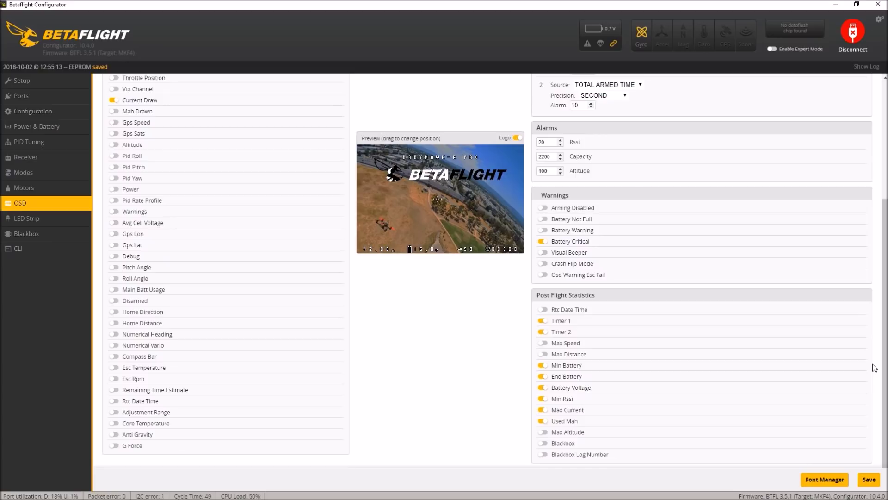
click(113, 223)
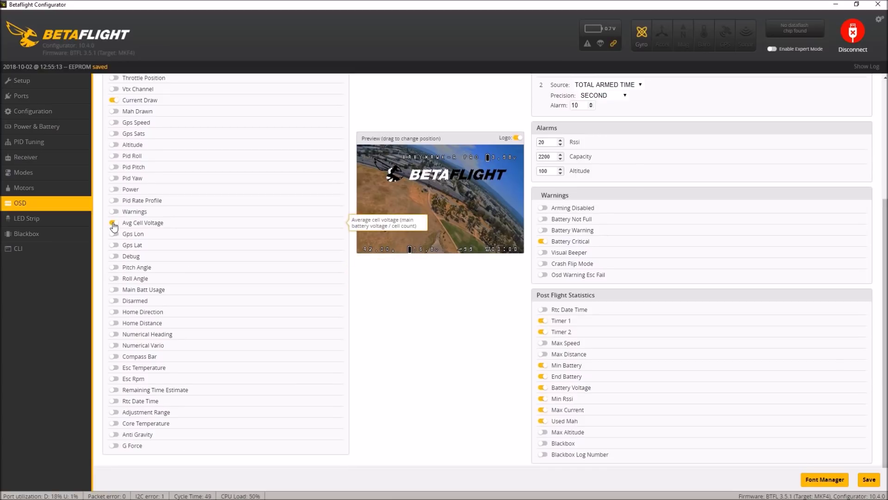
click(113, 212)
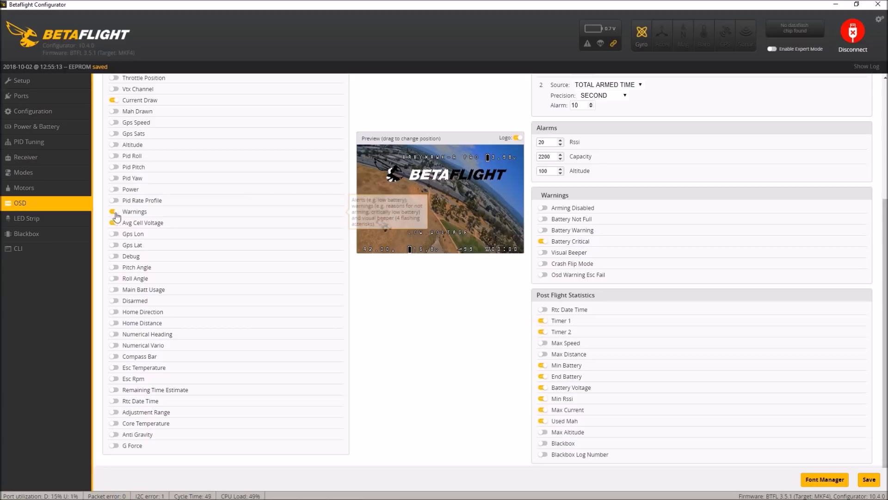
Step: Move the average cell voltage readout directly above the main battery voltage in the OSD preview and save the OSD settings
drag(415, 247, 422, 240)
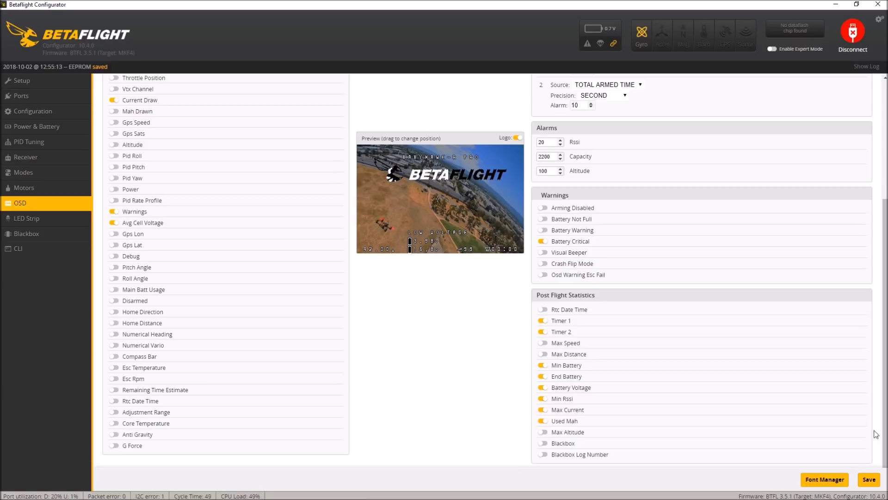
click(863, 479)
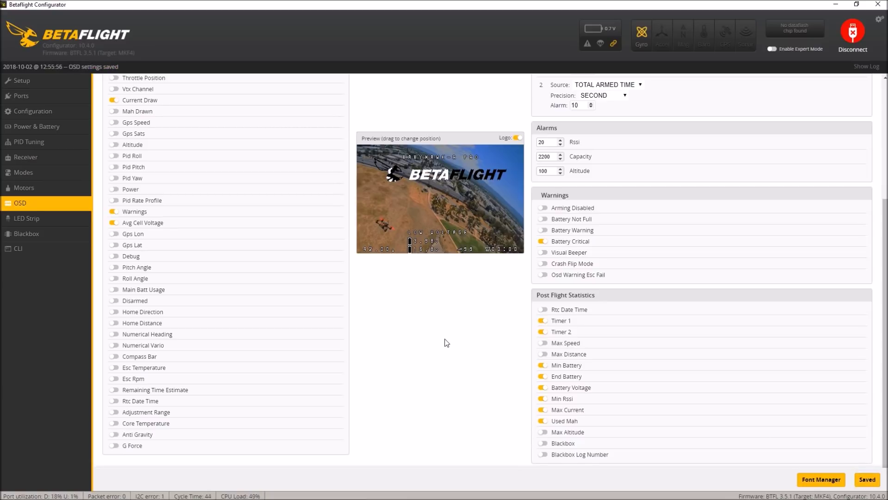